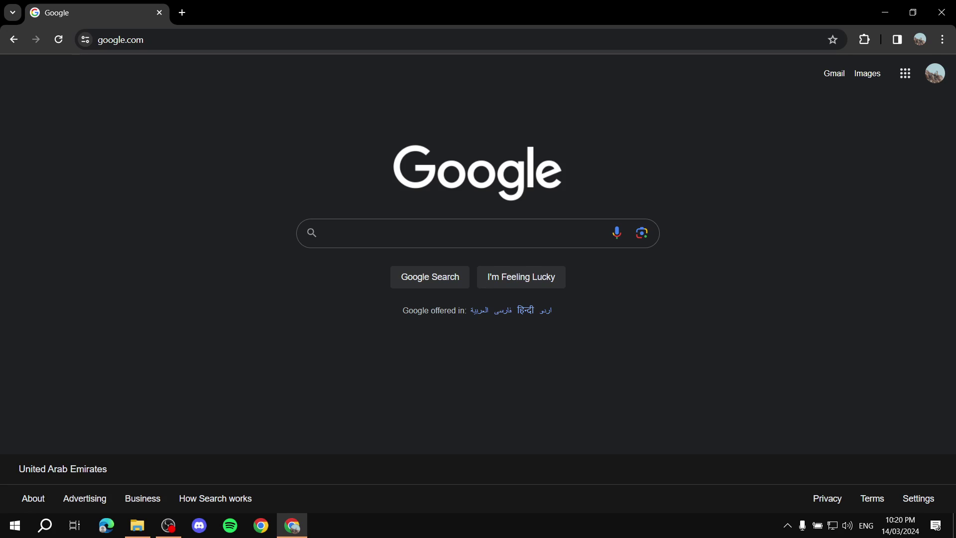
Go to Gmail from the Google apps launcher
{"action": "left_click", "coordinate": [905, 73]}
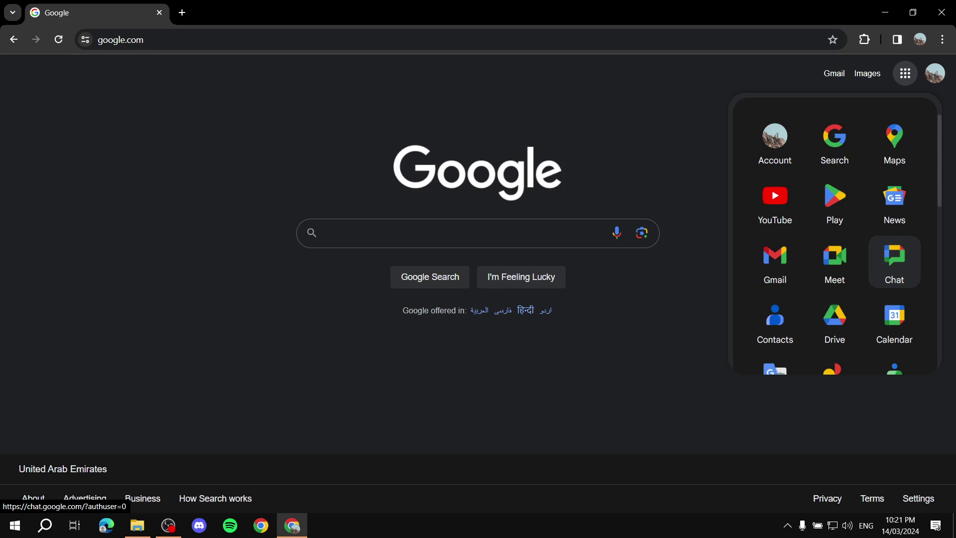
{"action": "key", "text": "Escape"}
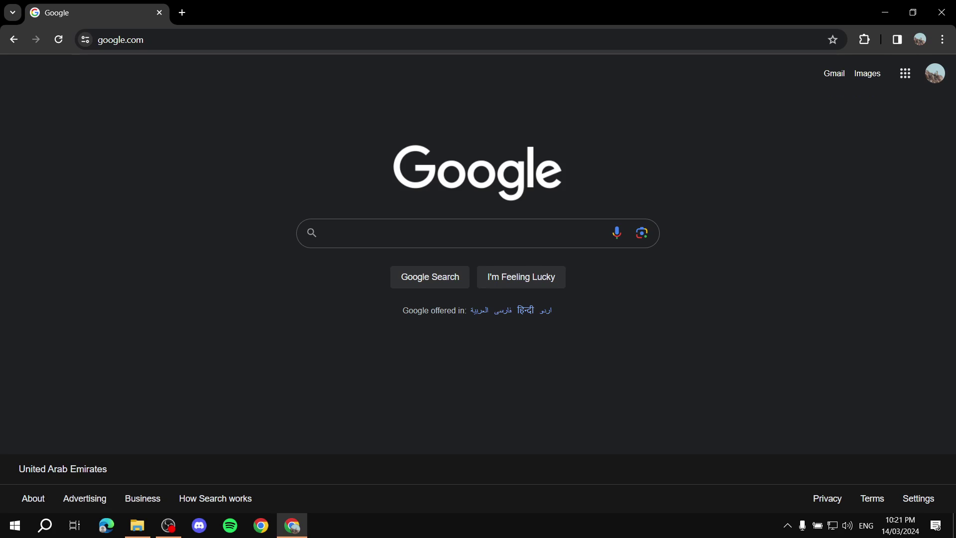
{"action": "left_click", "coordinate": [834, 73]}
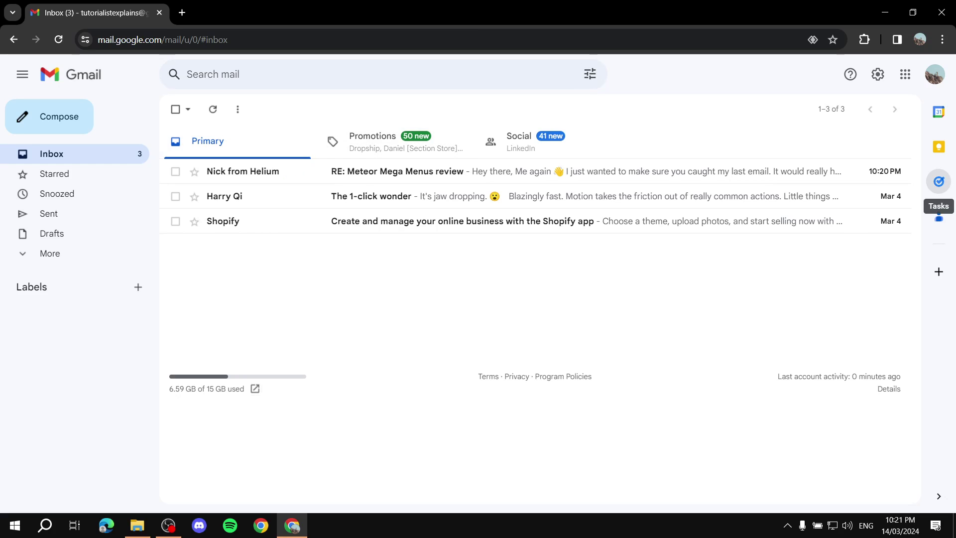
Open and close the Tasks side panel, return to the Google homepage and reopen the apps launcher
{"action": "left_click", "coordinate": [939, 181]}
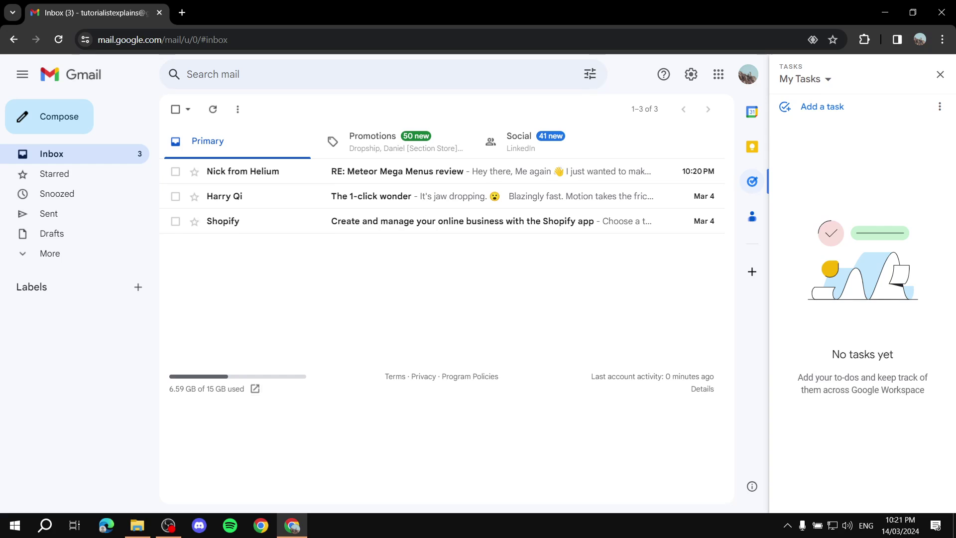
{"action": "left_click", "coordinate": [940, 74]}
{"action": "left_click", "coordinate": [14, 39]}
{"action": "left_click", "coordinate": [905, 73]}
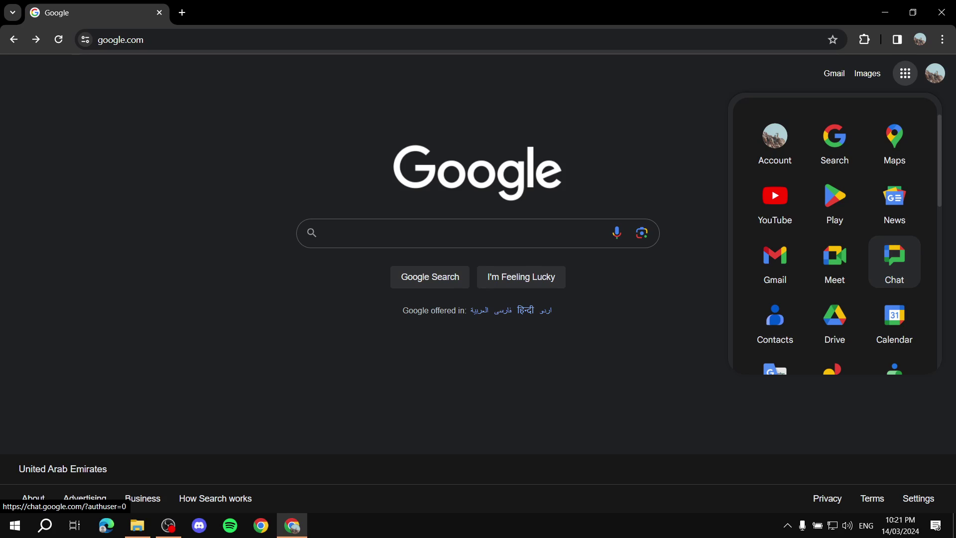
Open Chat, view Mentions, collapse and re-expand Spaces, and show the new chat options
{"action": "left_click", "coordinate": [894, 262]}
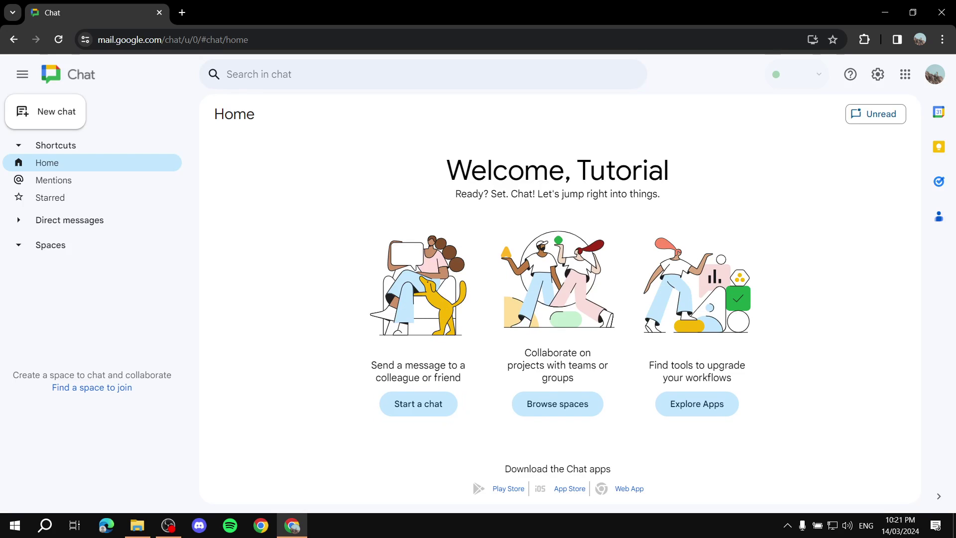
{"action": "left_click", "coordinate": [53, 180]}
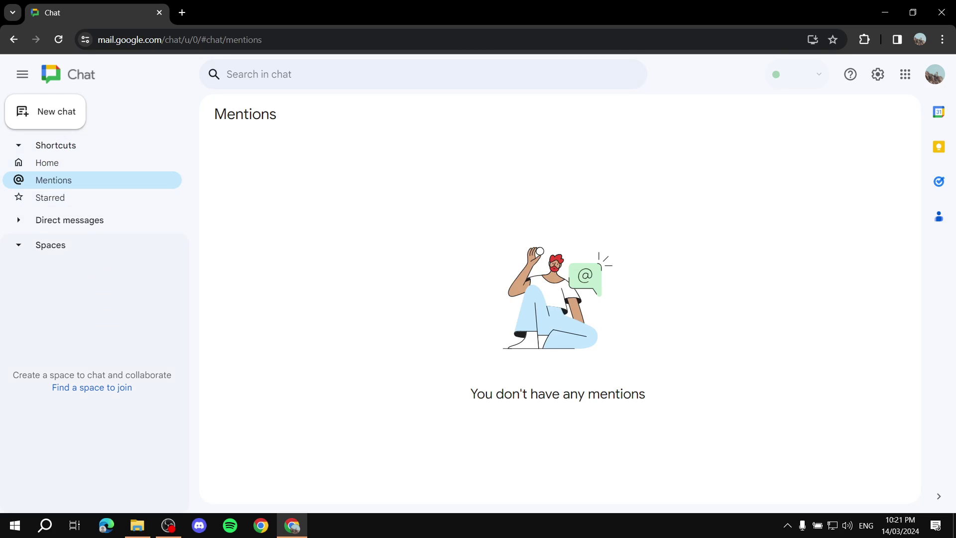
{"action": "left_click", "coordinate": [18, 245]}
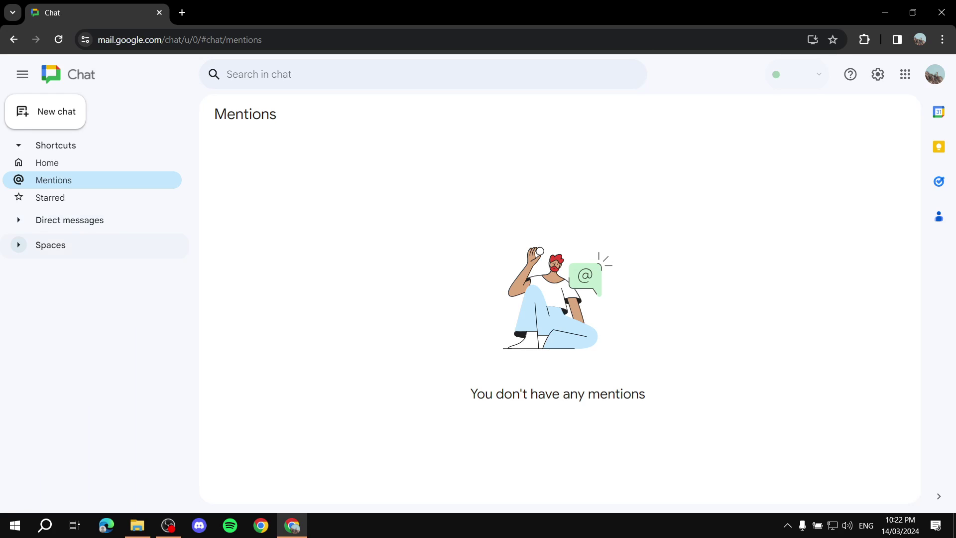
{"action": "key", "text": "Return"}
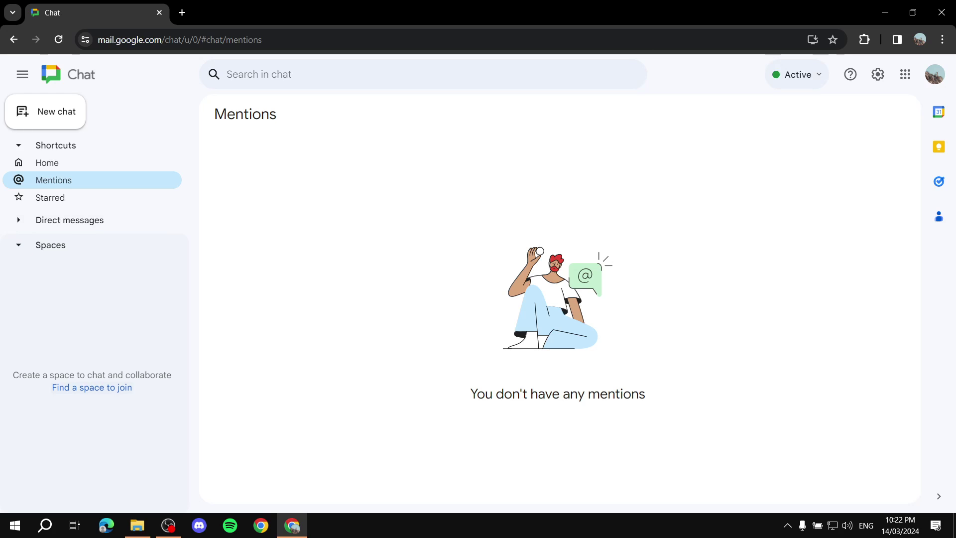
{"action": "left_click", "coordinate": [48, 111]}
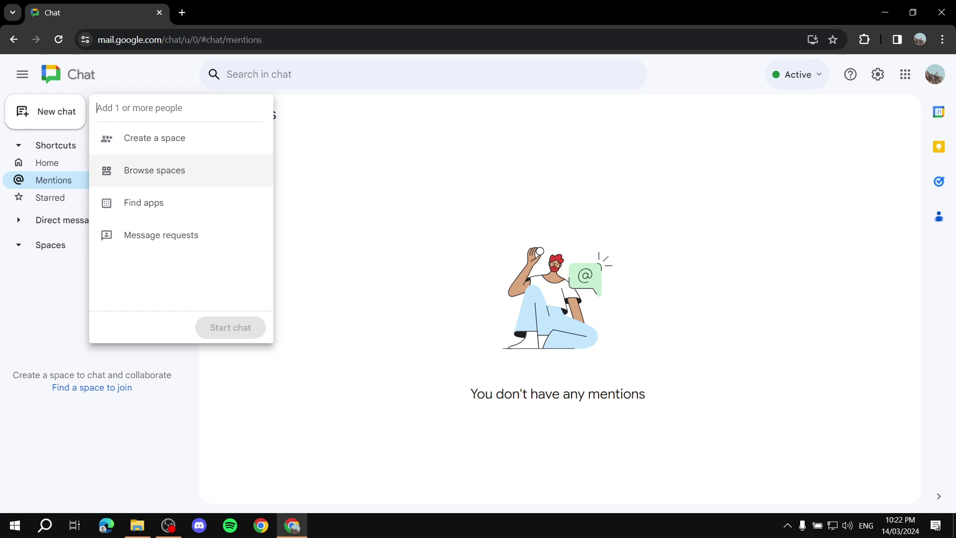
Look at Browse spaces, go back, then choose Create a space from New chat
{"action": "left_click", "coordinate": [155, 170]}
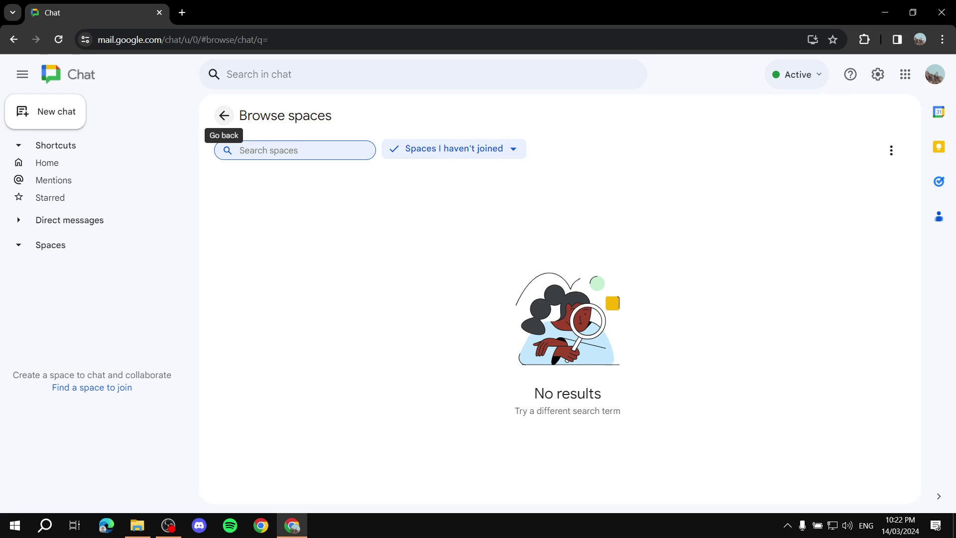
{"action": "left_click", "coordinate": [224, 116]}
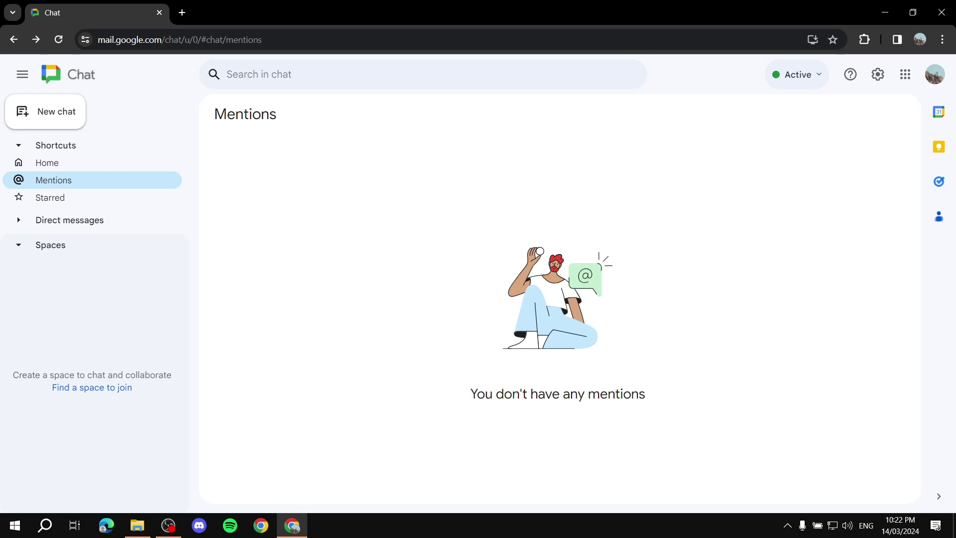
{"action": "left_click", "coordinate": [45, 112]}
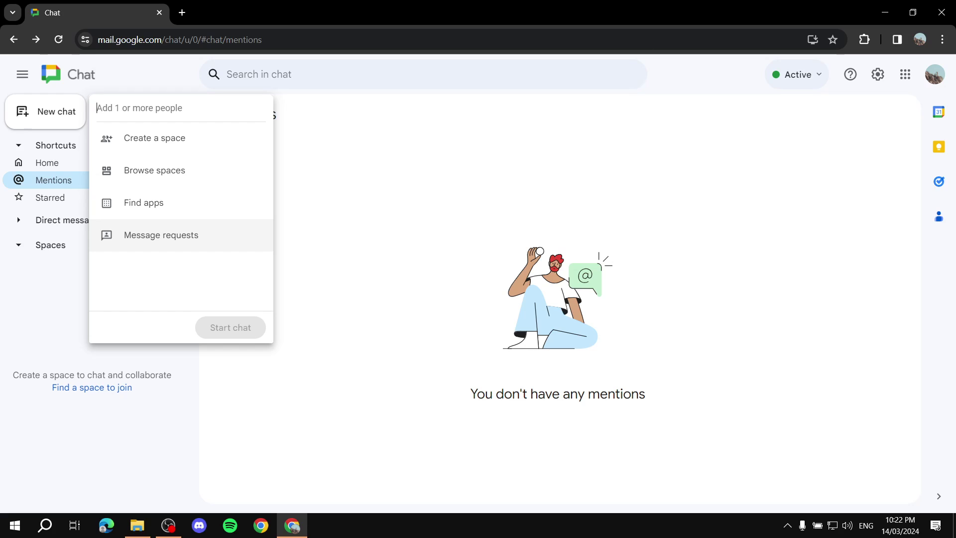
{"action": "left_click", "coordinate": [154, 138]}
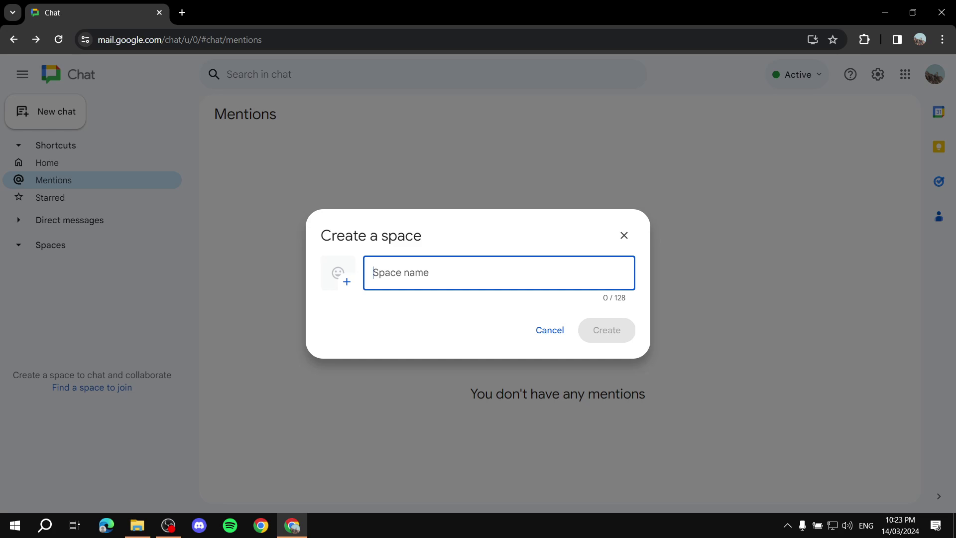
Enter 'The Script' as the new space's name, fixing typos along the way
{"action": "type", "text": "W"}
{"action": "key", "text": "BackSpace"}
{"action": "type", "text": "The Sctri"}
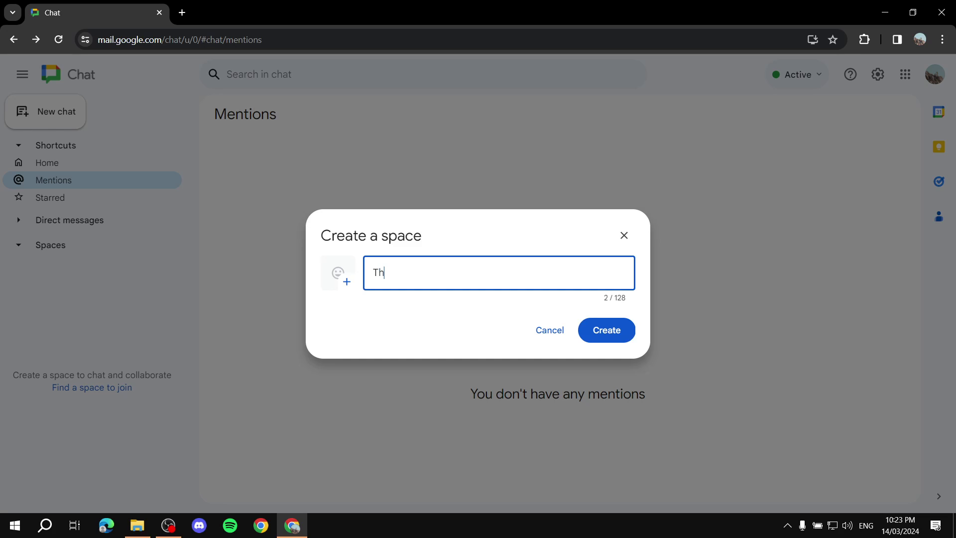
{"action": "key", "text": "BackSpace"}
{"action": "key", "text": "BackSpace"}
{"action": "key", "text": "BackSpace"}
{"action": "type", "text": "ript"}
Set the scroll emoji as the space icon and create the space
{"action": "left_click", "coordinate": [338, 273]}
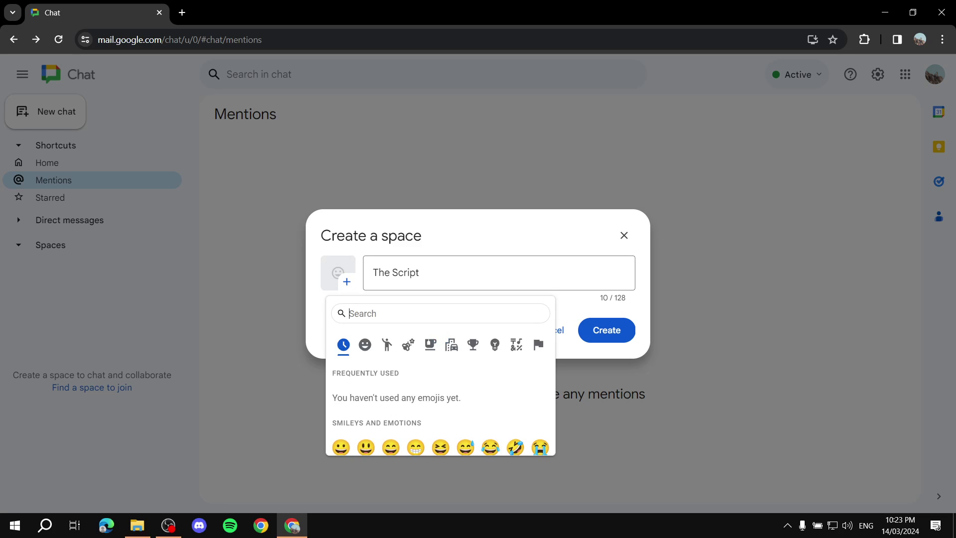
{"action": "scroll", "coordinate": [440, 379], "scroll_direction": "down", "scroll_amount": 10}
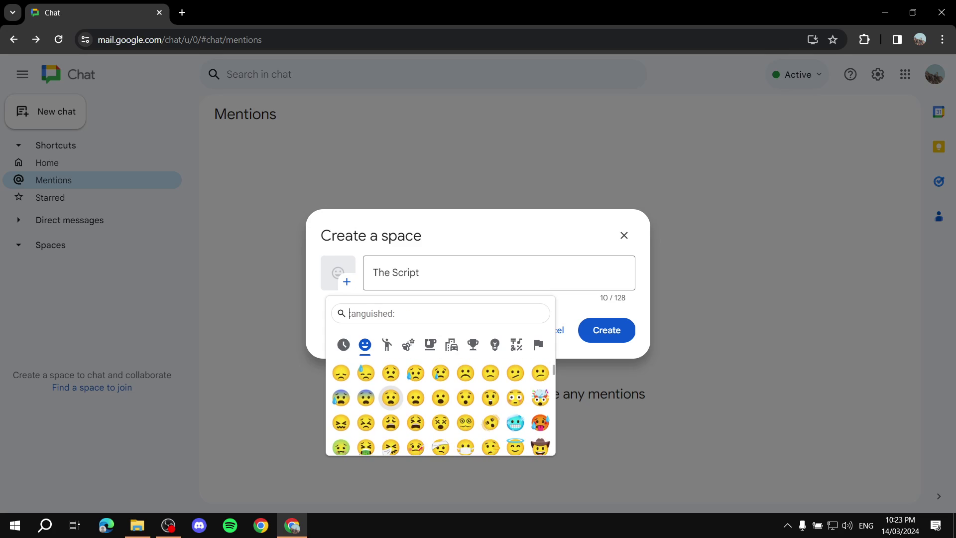
{"action": "scroll", "coordinate": [440, 399], "scroll_direction": "down", "scroll_amount": 3}
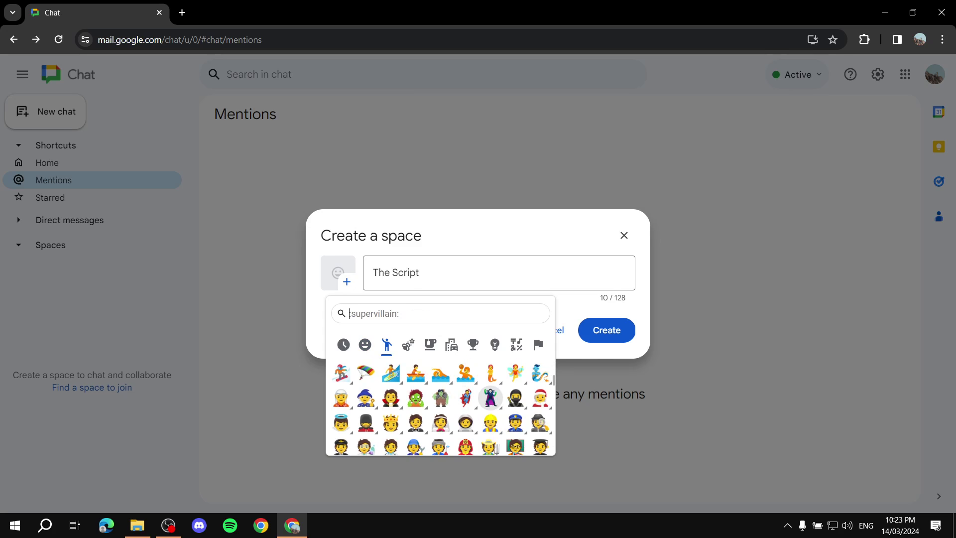
{"action": "left_click", "coordinate": [490, 411]}
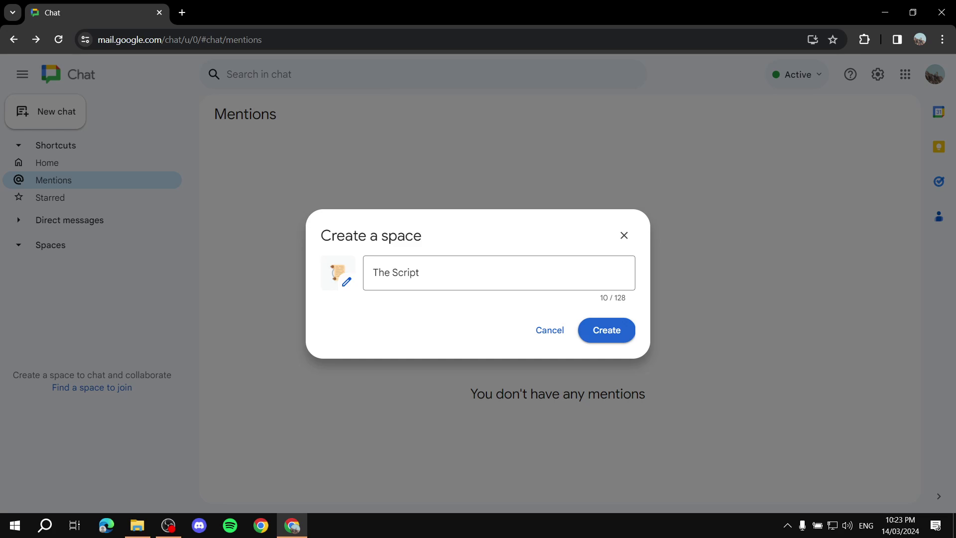
{"action": "left_click", "coordinate": [607, 330]}
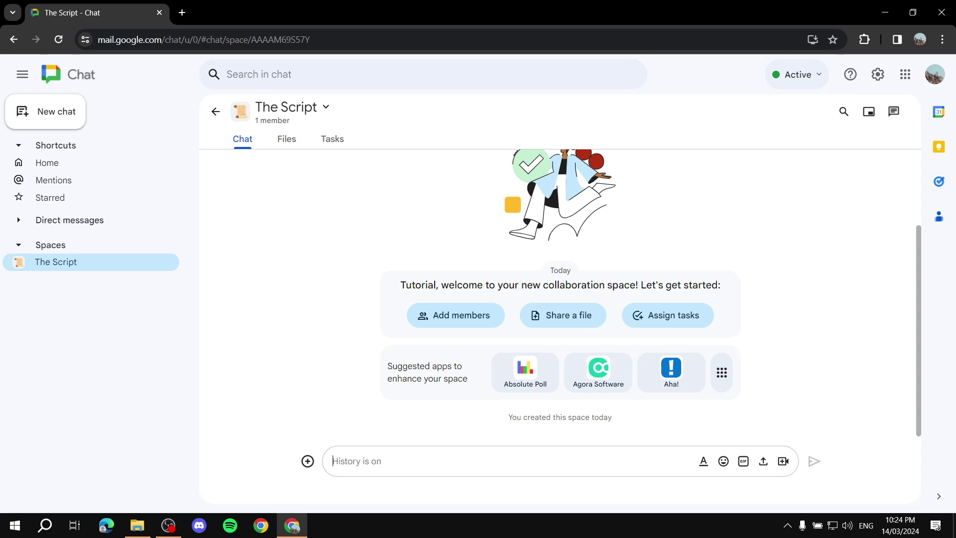
Check the Files and Tasks tabs, then post 'Whatever you want' in The Script's chat
{"action": "left_click", "coordinate": [286, 139]}
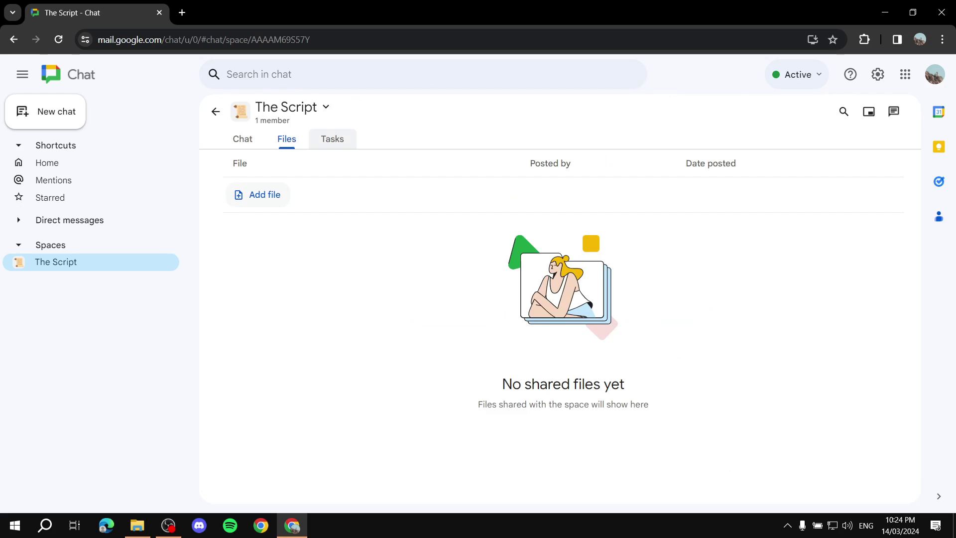
{"action": "left_click", "coordinate": [332, 139]}
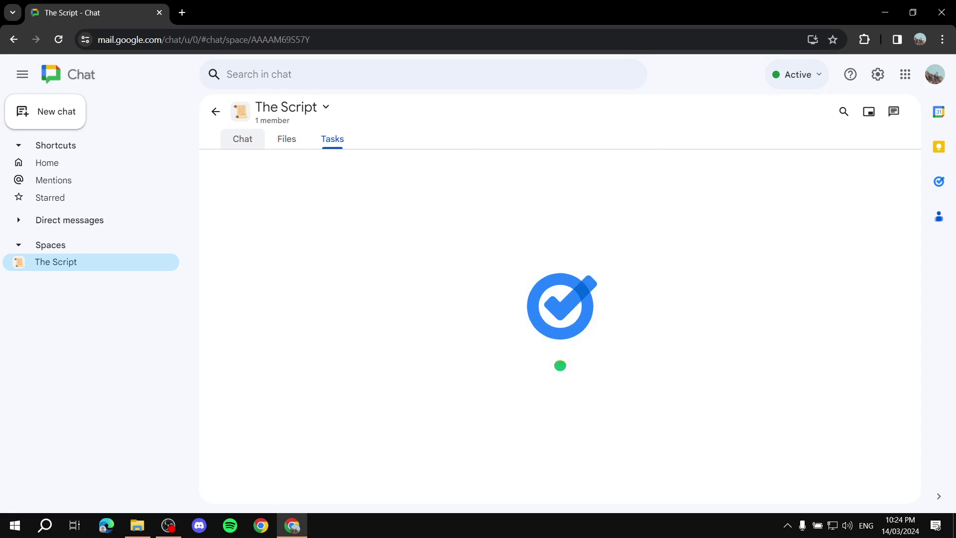
{"action": "left_click", "coordinate": [242, 139]}
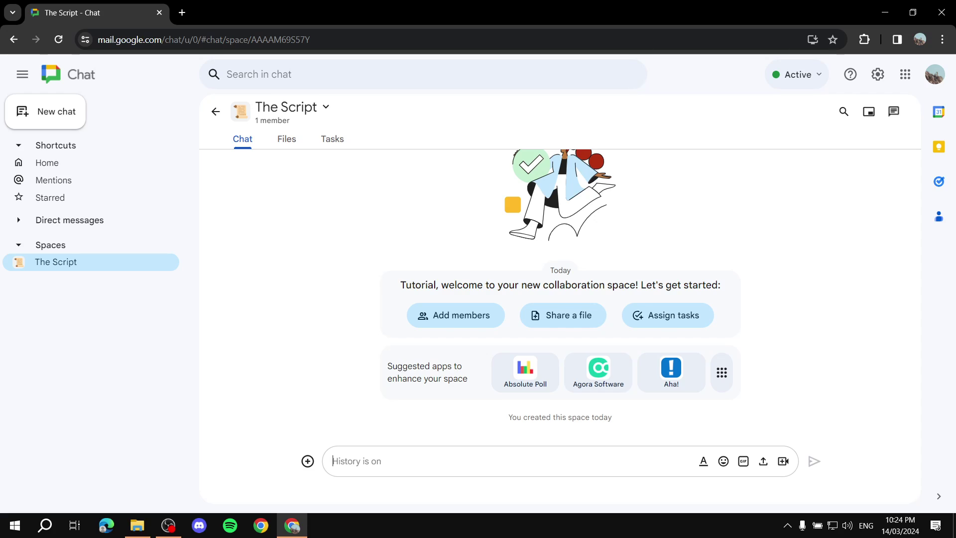
{"action": "type", "text": "Whatever you want"}
{"action": "key", "text": "Return"}
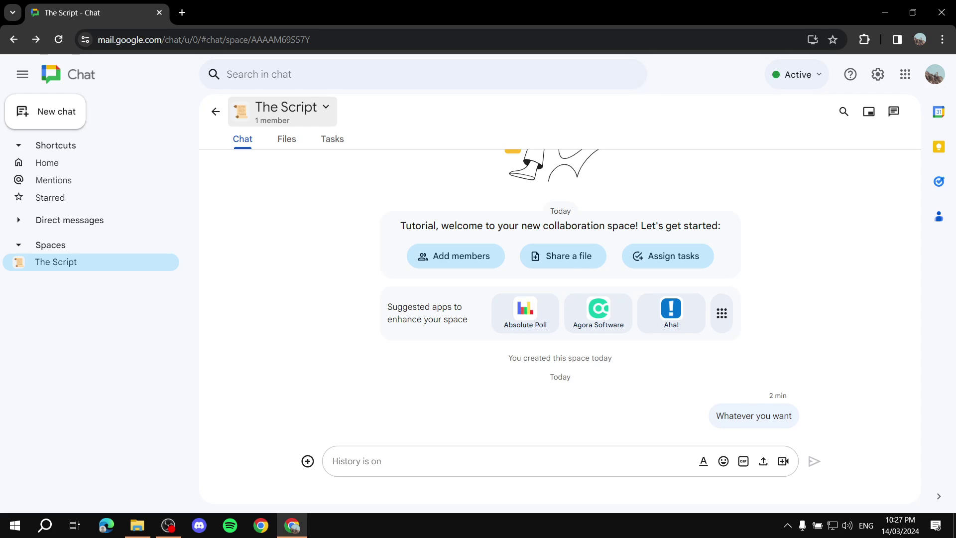
Choose Manage members from The Script's space options menu
{"action": "left_click", "coordinate": [291, 110]}
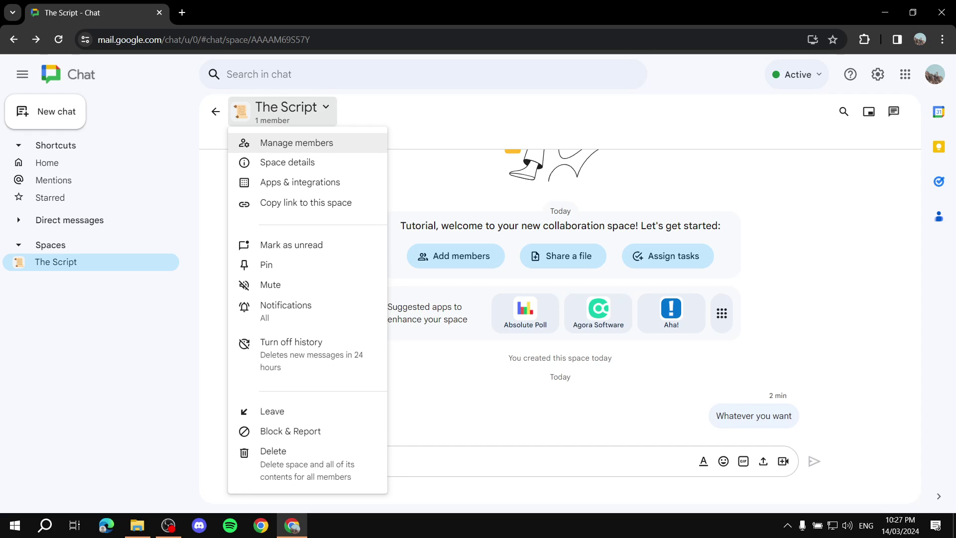
{"action": "key", "text": "Down"}
{"action": "key", "text": "Down"}
{"action": "key", "text": "Up"}
{"action": "key", "text": "Down"}
{"action": "key", "text": "Up"}
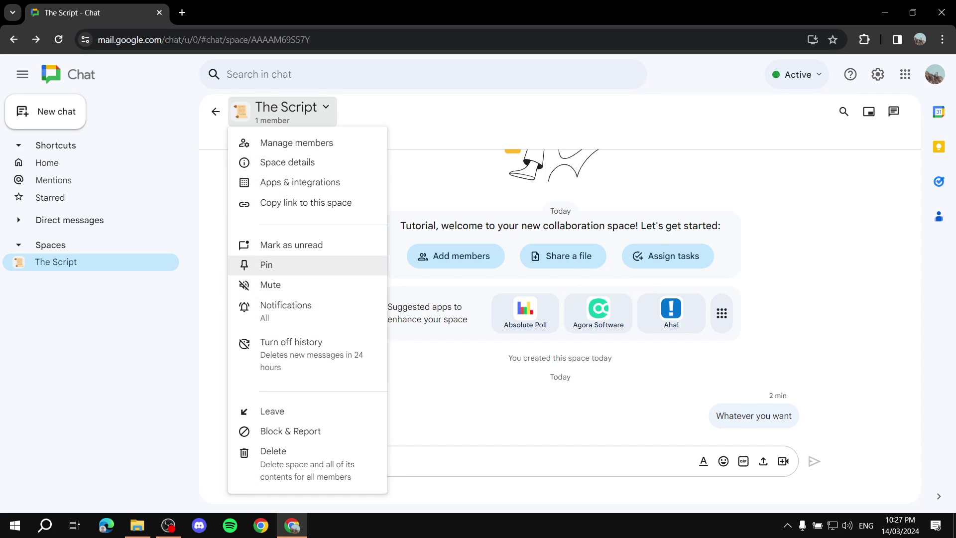
{"action": "key", "text": "Escape"}
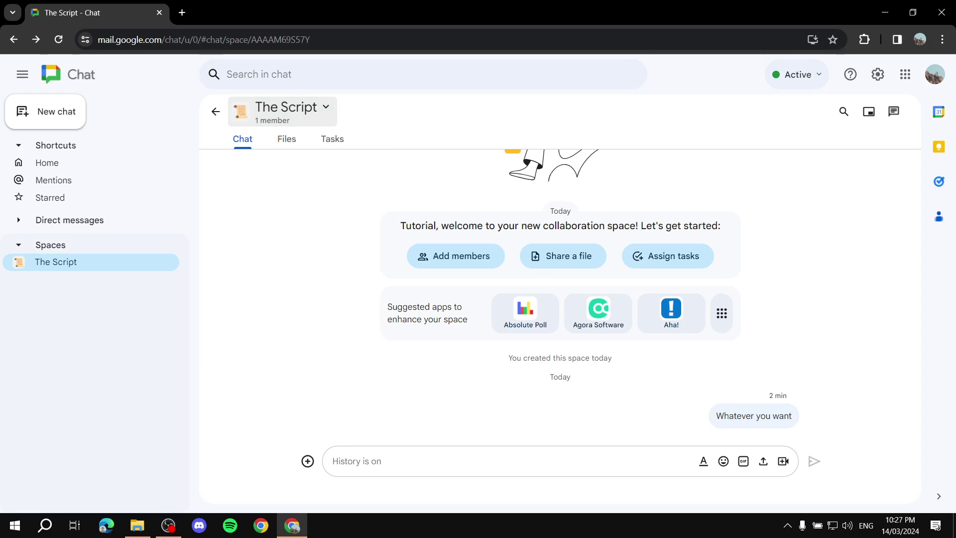
{"action": "left_click", "coordinate": [170, 261]}
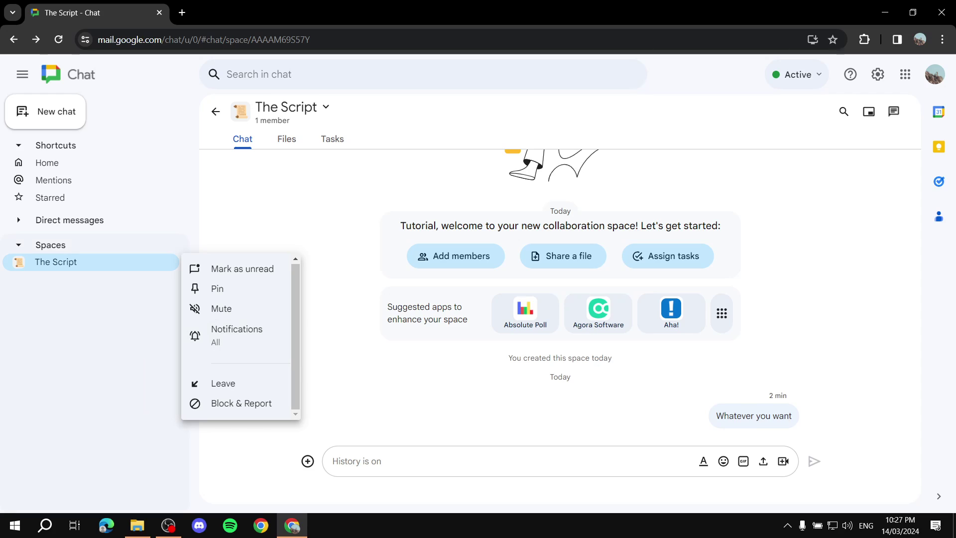
{"action": "key", "text": "Escape"}
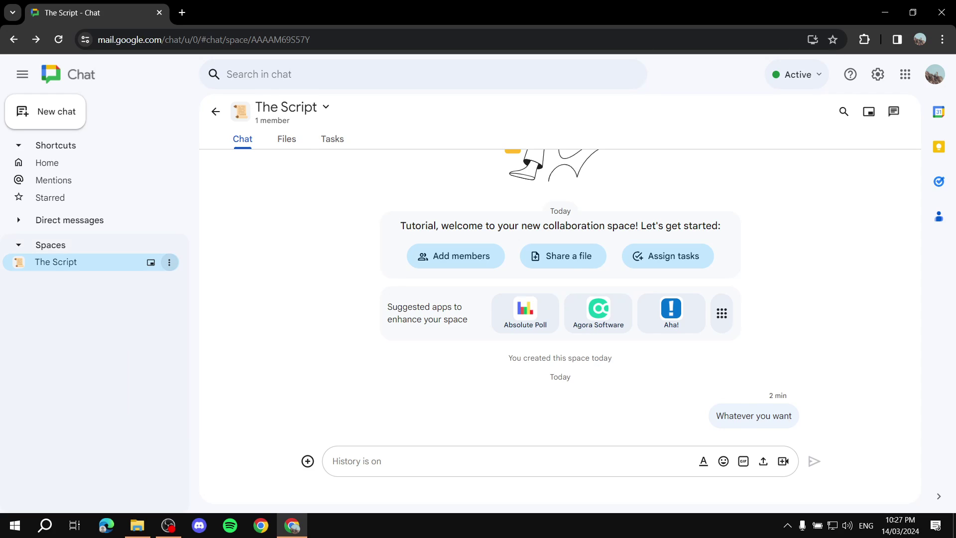
{"action": "left_click", "coordinate": [286, 110]}
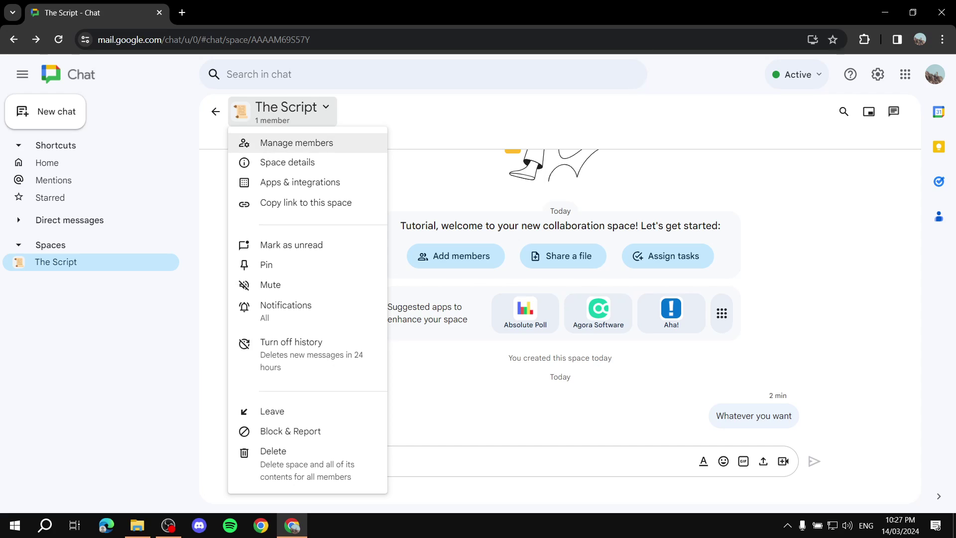
{"action": "left_click", "coordinate": [298, 143]}
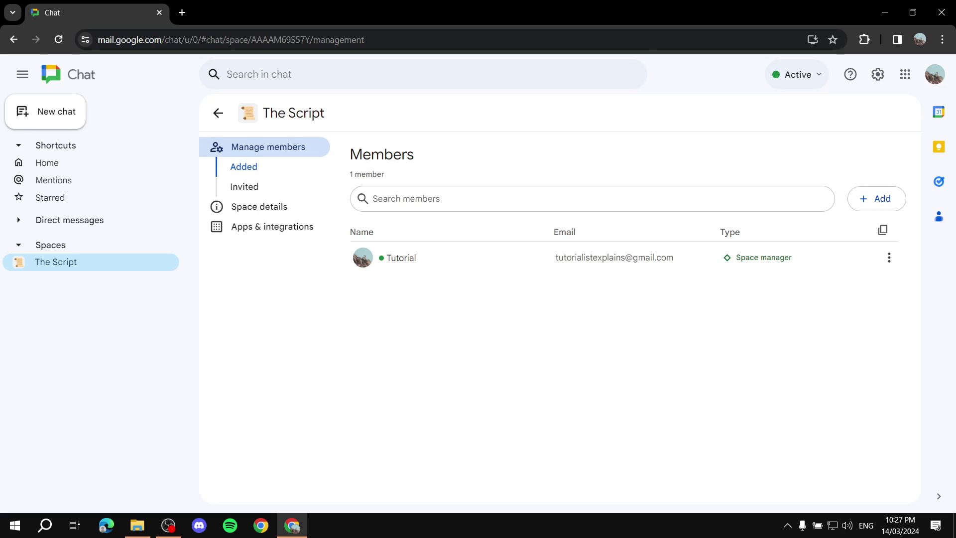
Review the Invited and current member lists, cancel Add people, and return to The Script chat
{"action": "left_click", "coordinate": [244, 186]}
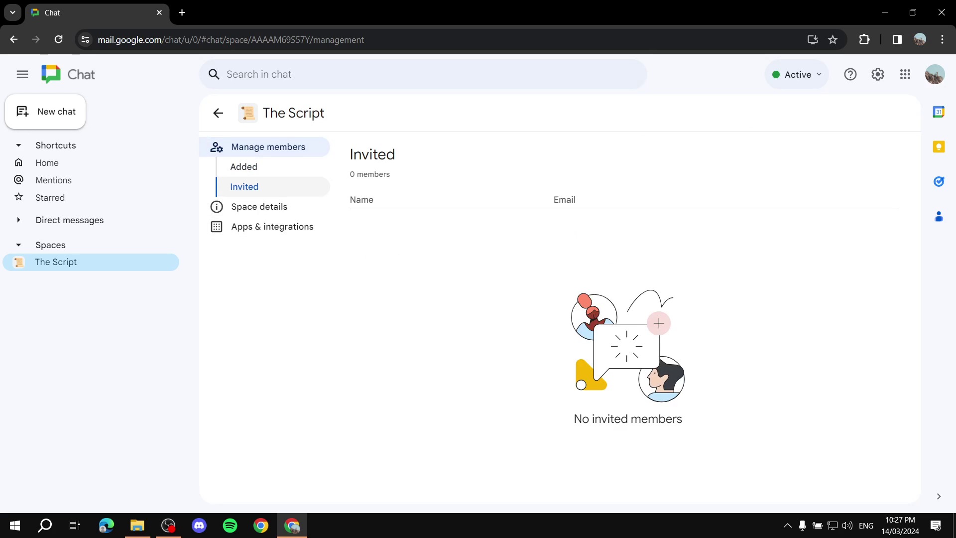
{"action": "left_click", "coordinate": [243, 166]}
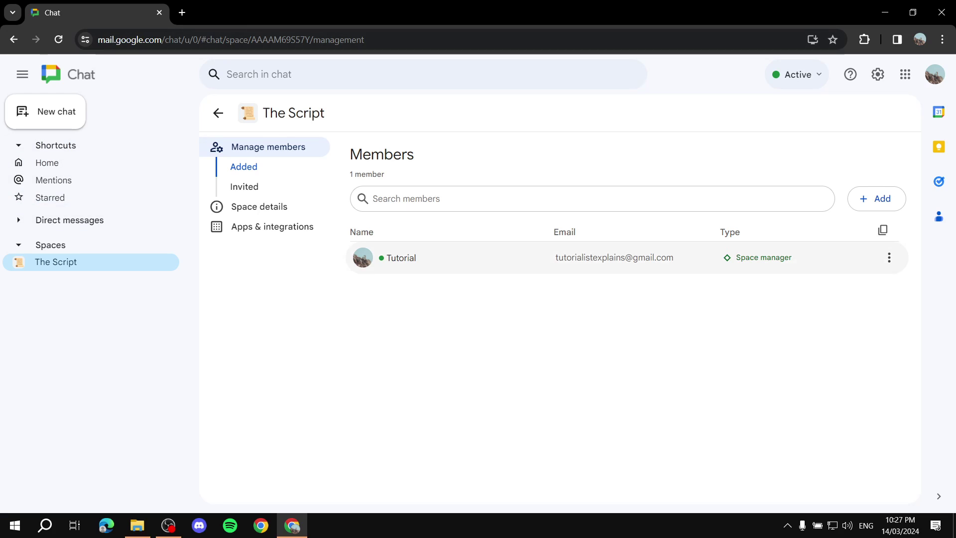
{"action": "left_click", "coordinate": [875, 198]}
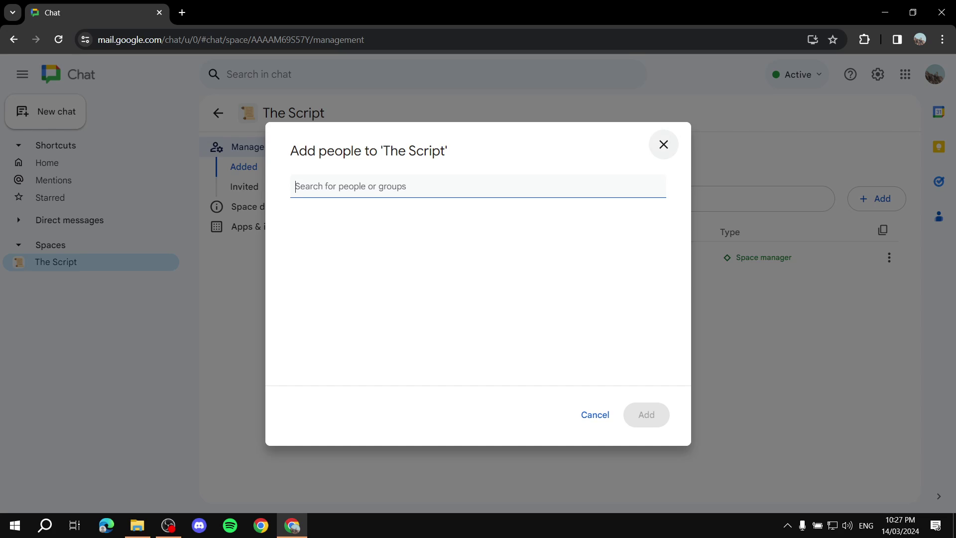
{"action": "left_click", "coordinate": [663, 144]}
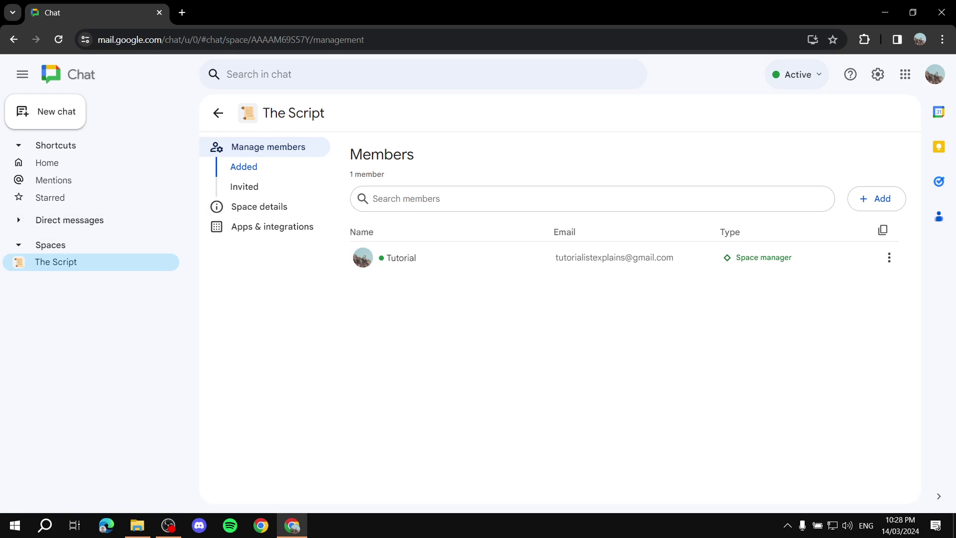
{"action": "left_click", "coordinate": [75, 262]}
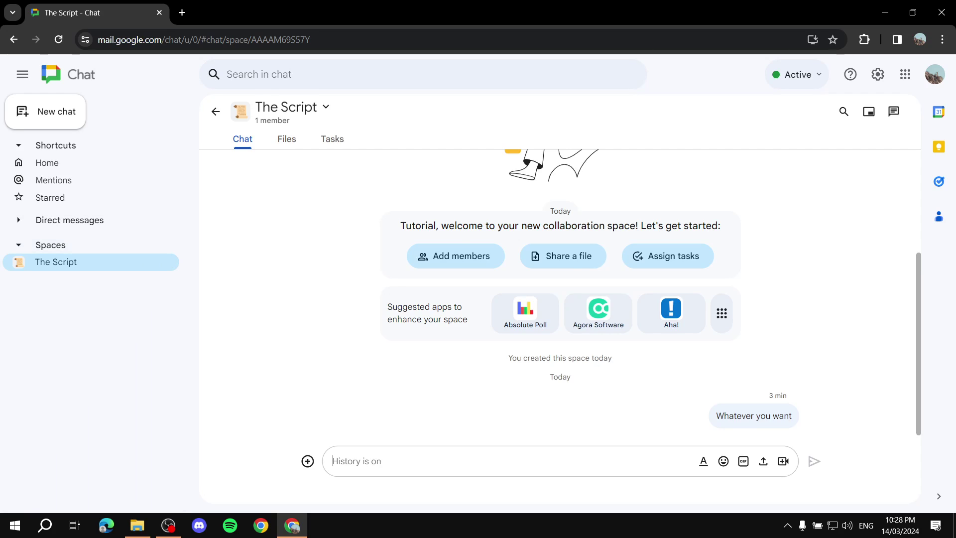
Attach Colors.png from the Explainer Media folder to a new message
{"action": "mouse_move", "coordinate": [777, 408]}
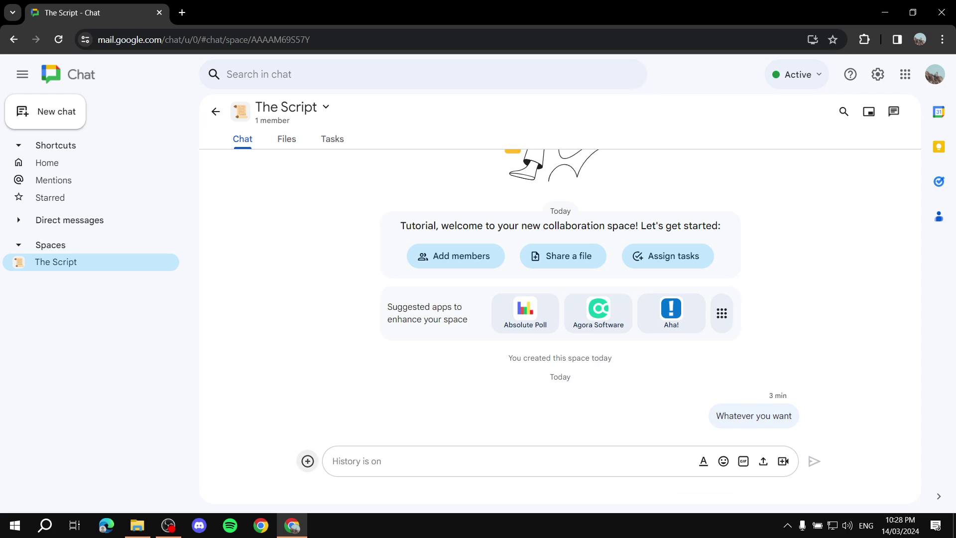
{"action": "left_click", "coordinate": [307, 460]}
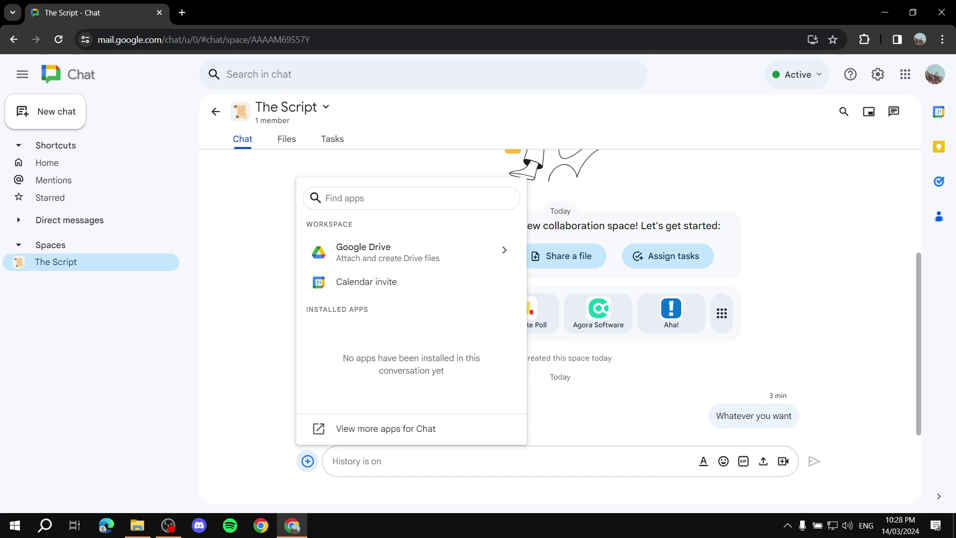
{"action": "key", "text": "Escape"}
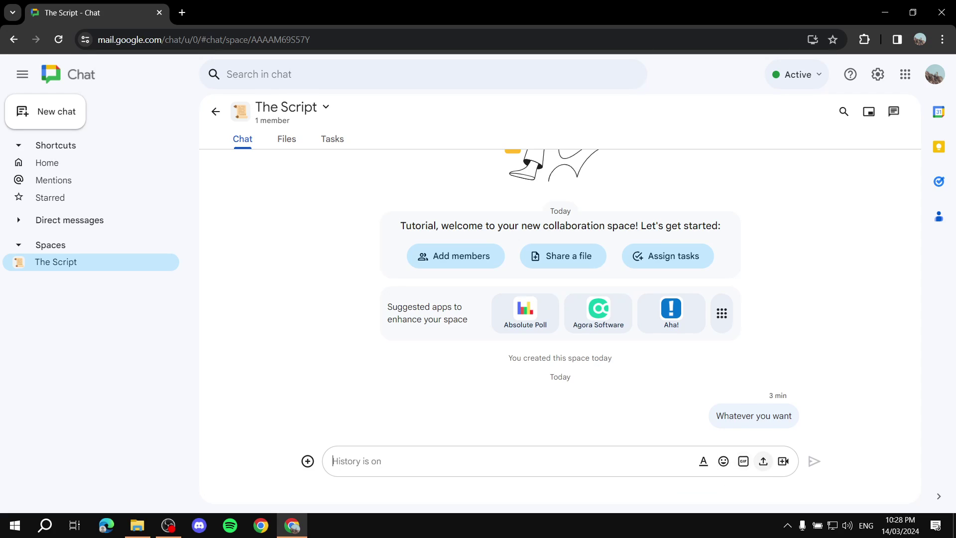
{"action": "left_click", "coordinate": [763, 460]}
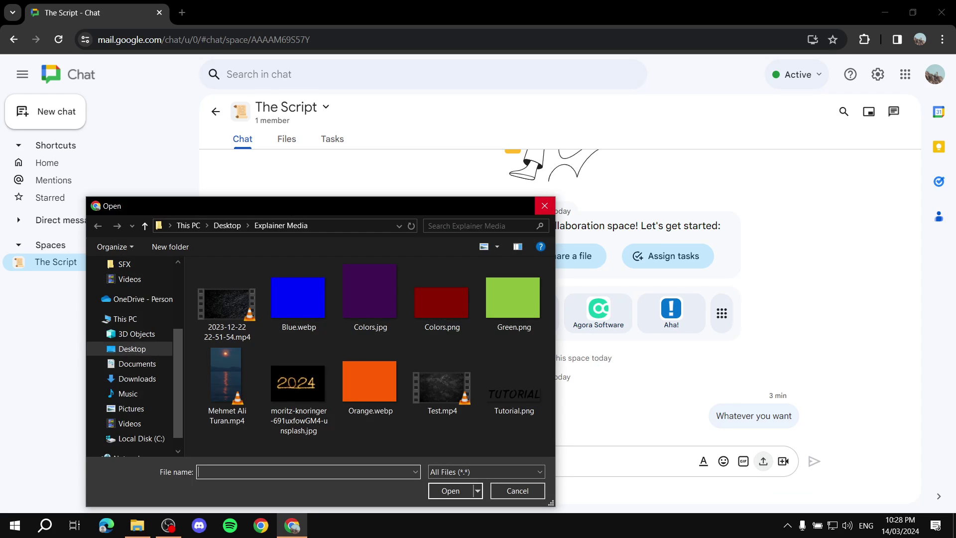
{"action": "double_click", "coordinate": [441, 299]}
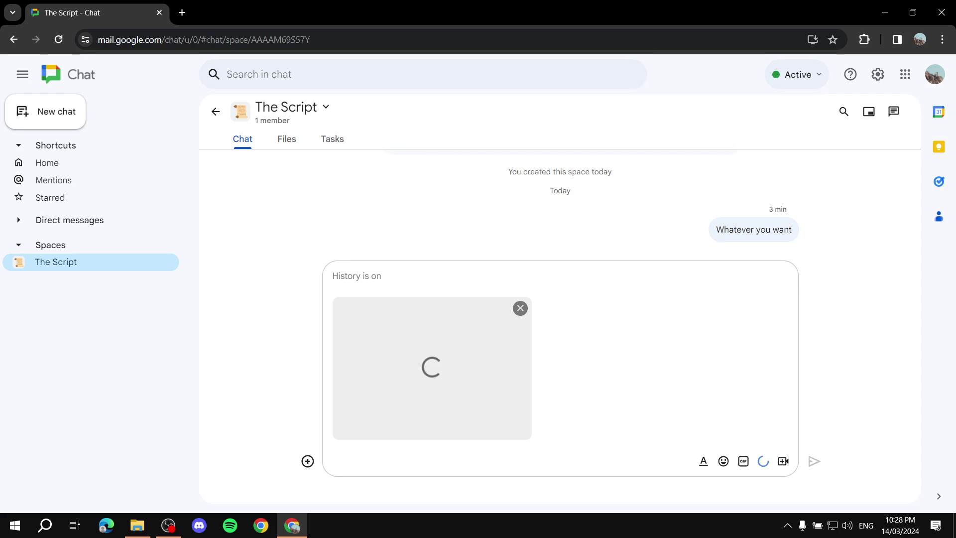
Send the Colors.png image, discard a video meeting card, and view the Files tab
{"action": "left_click", "coordinate": [813, 461]}
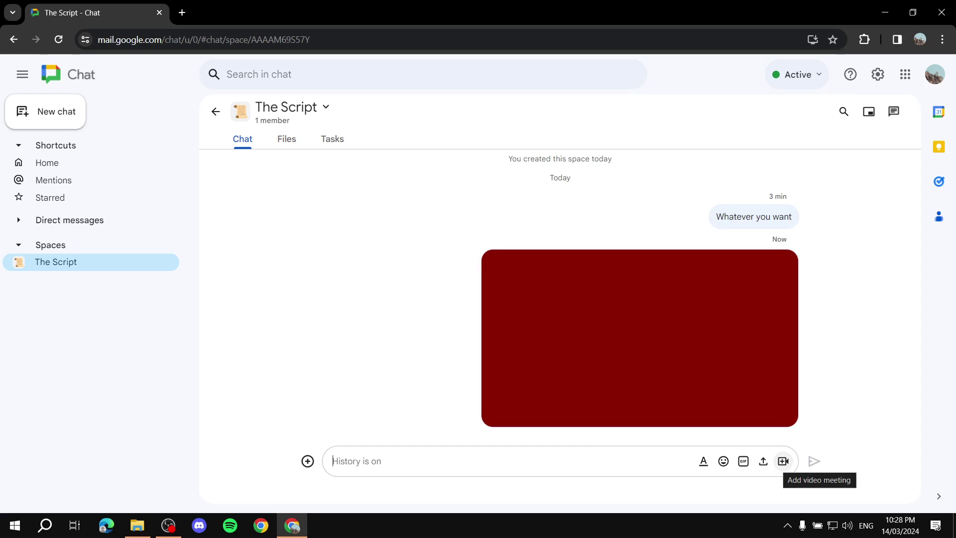
{"action": "left_click", "coordinate": [783, 461]}
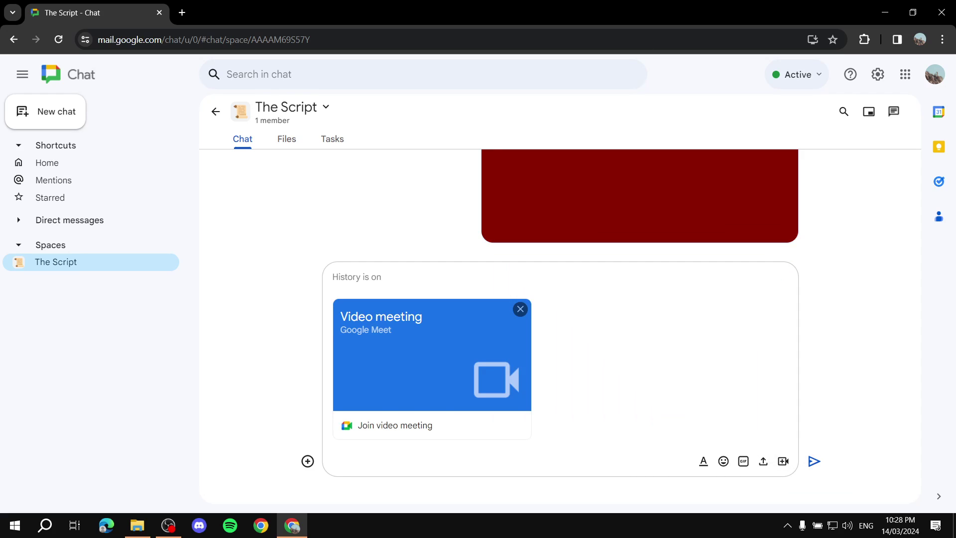
{"action": "left_click", "coordinate": [520, 309]}
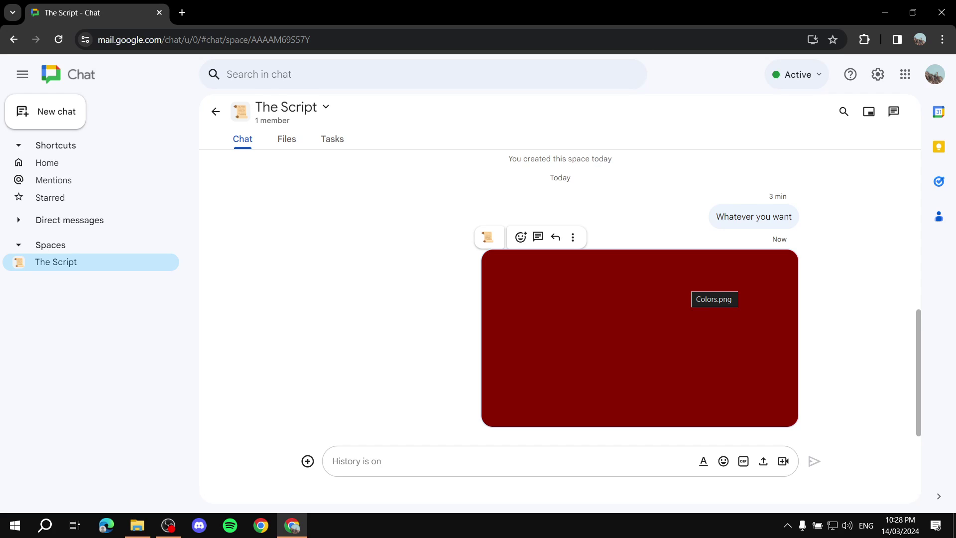
{"action": "left_click", "coordinate": [286, 139]}
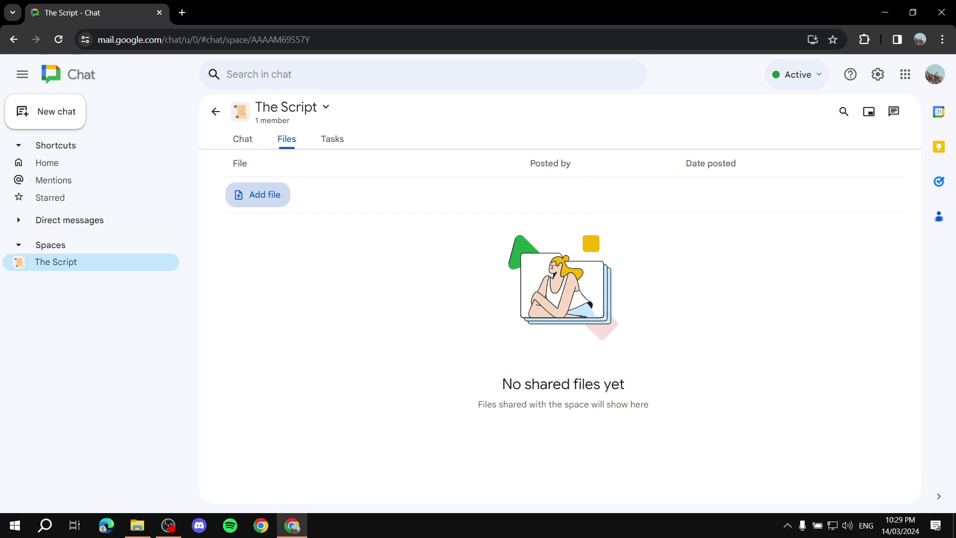
Share the Untitled form from Drive in The Script space
{"action": "left_click", "coordinate": [258, 194]}
{"action": "left_click", "coordinate": [222, 292]}
{"action": "left_click", "coordinate": [757, 470]}
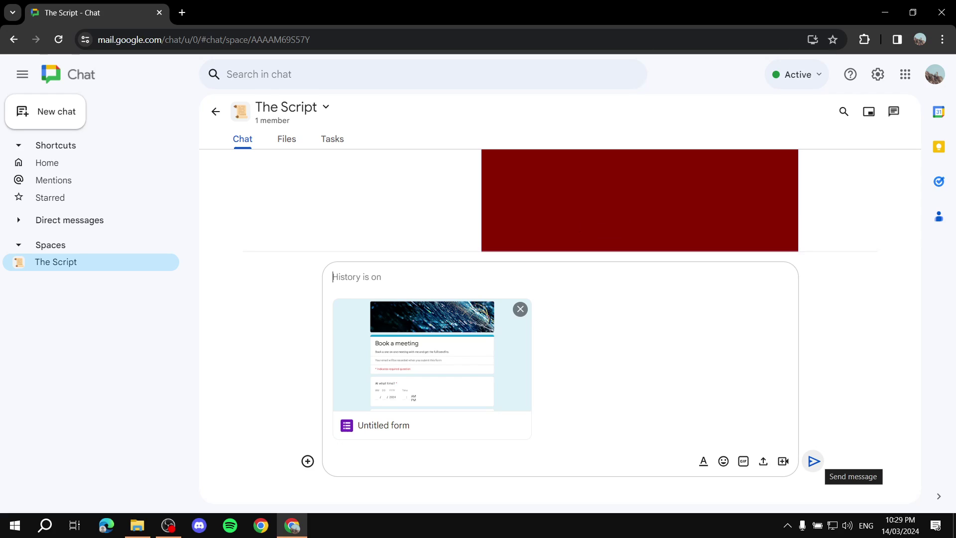
{"action": "left_click", "coordinate": [814, 461]}
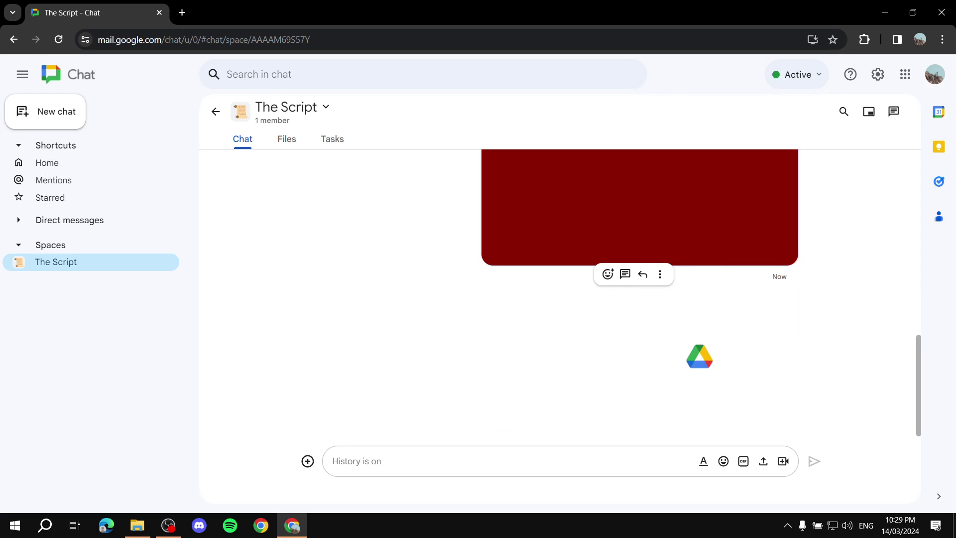
Switch between the Files and Tasks tabs, ending on the empty task list
{"action": "left_click", "coordinate": [287, 139]}
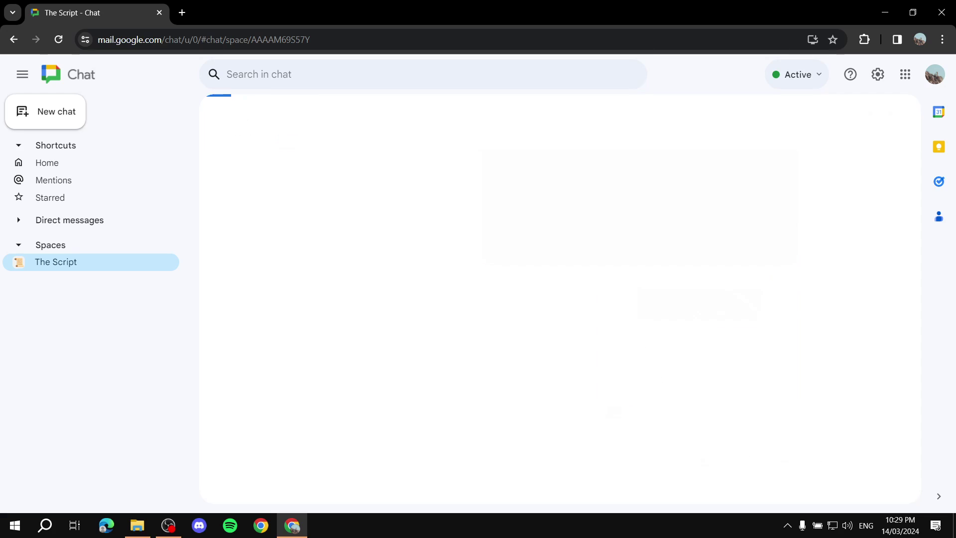
{"action": "left_click", "coordinate": [332, 139]}
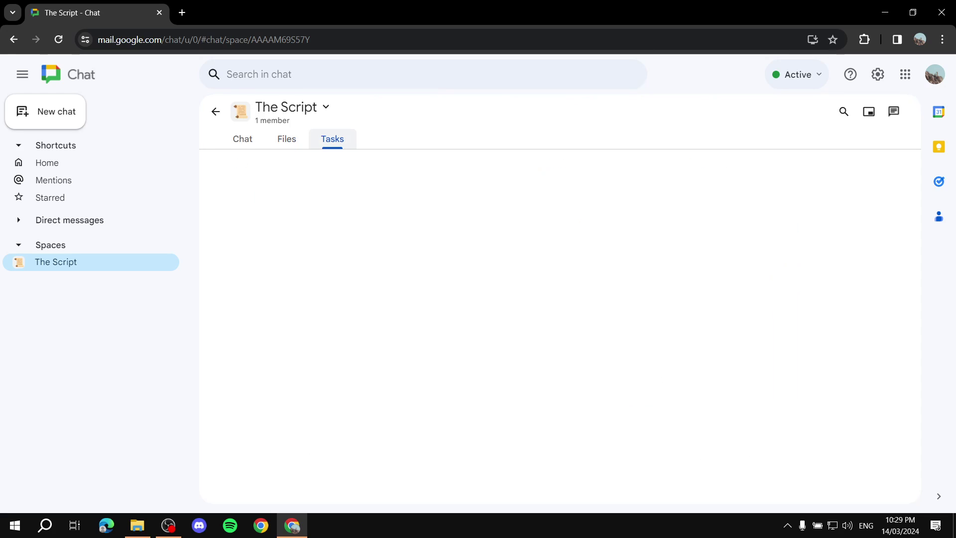
{"action": "left_click", "coordinate": [286, 139]}
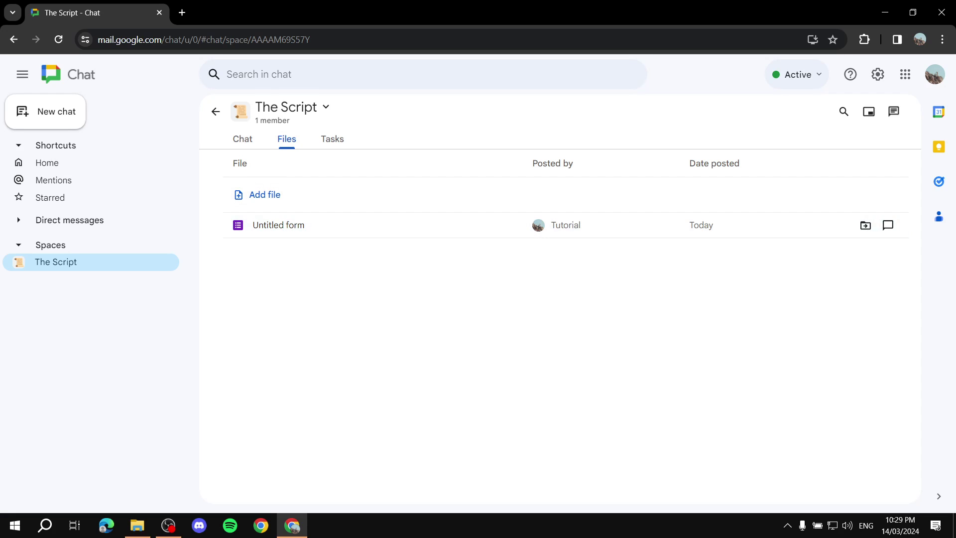
{"action": "left_click", "coordinate": [332, 139]}
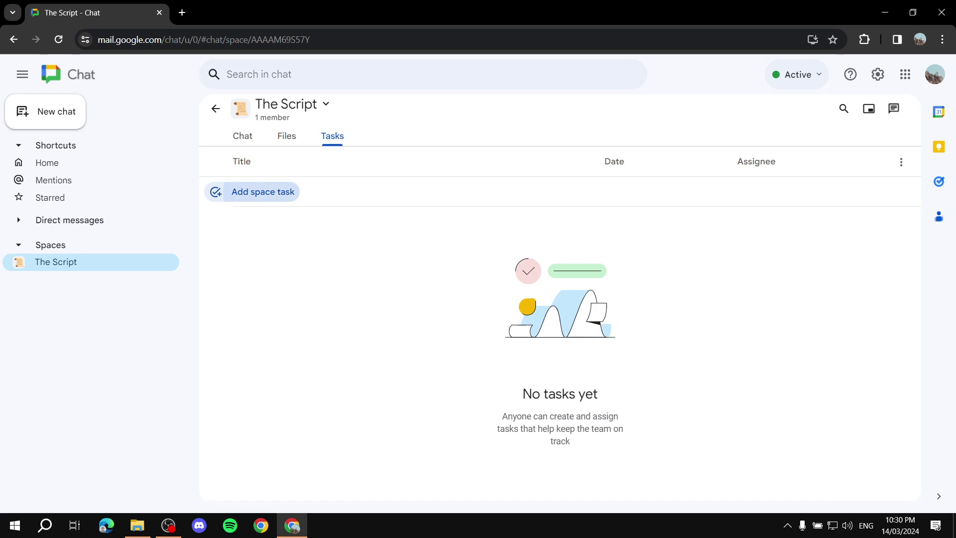
Draft a new space task titled 'Write the intro' with a due date of 15 March
{"action": "left_click", "coordinate": [263, 191]}
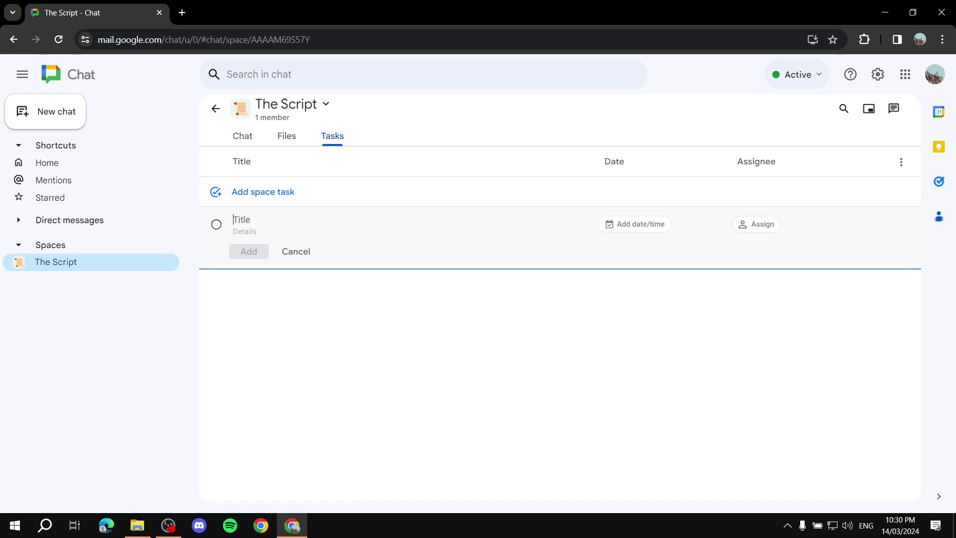
{"action": "type", "text": "Write the "}
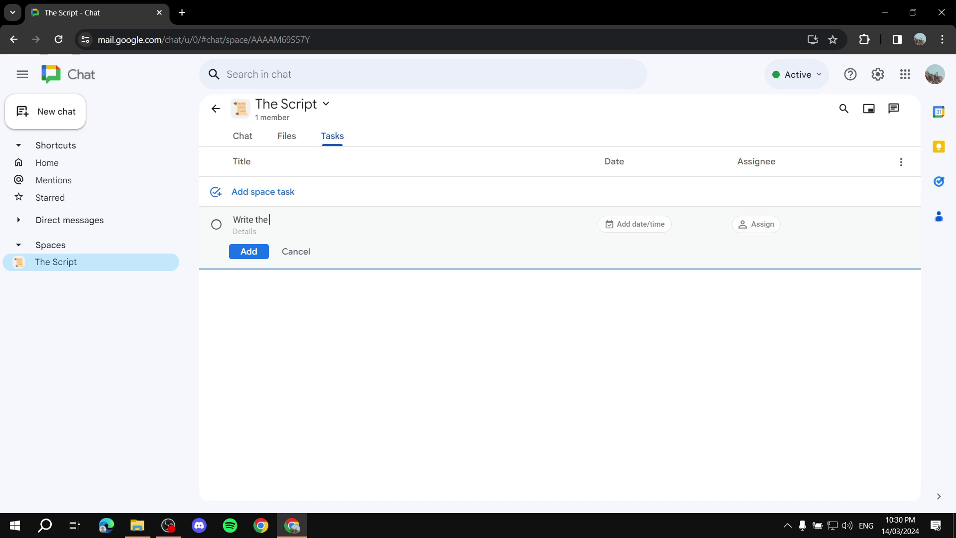
{"action": "type", "text": "in"}
{"action": "type", "text": "du"}
{"action": "key", "text": "BackSpace"}
{"action": "key", "text": "BackSpace"}
{"action": "key", "text": "BackSpace"}
{"action": "key", "text": "BackSpace"}
{"action": "type", "text": "ro"}
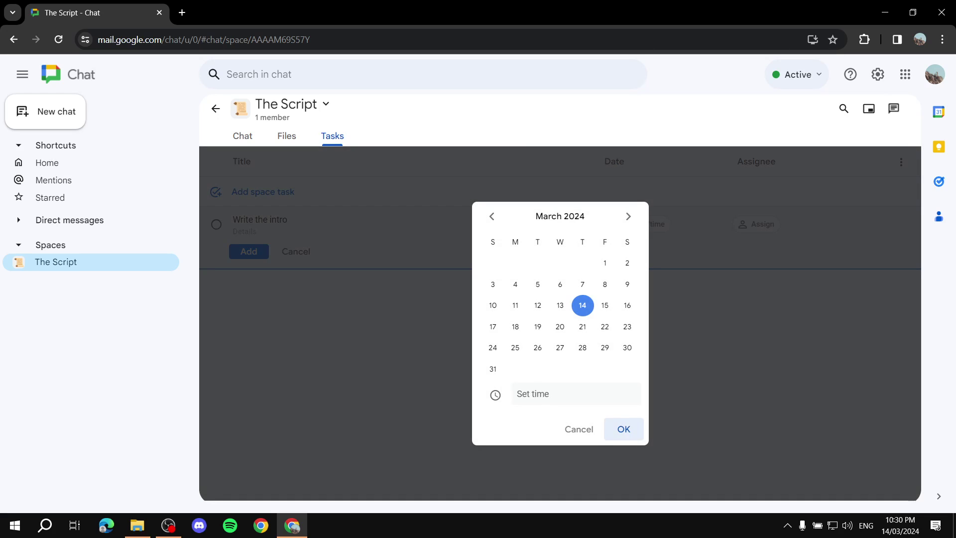
{"action": "left_click", "coordinate": [604, 305]}
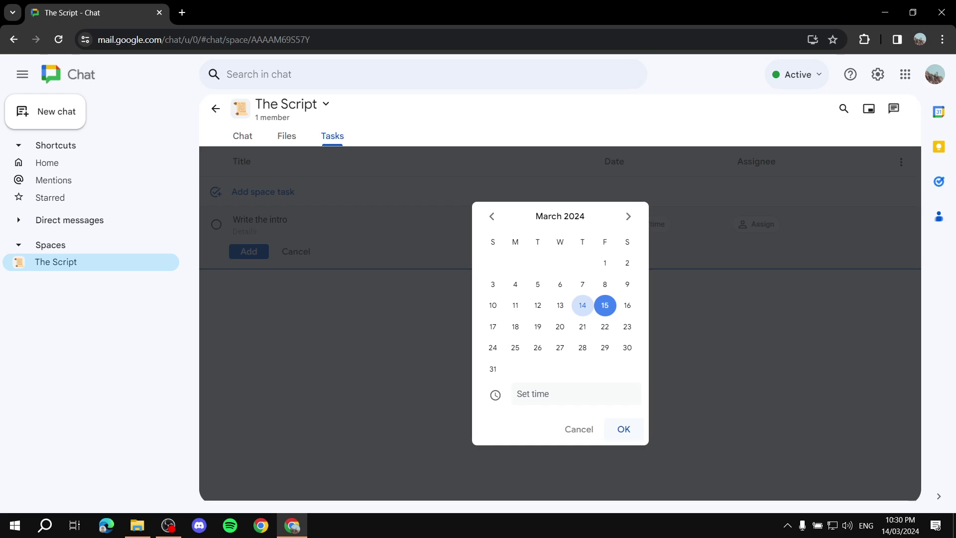
{"action": "key", "text": "Return"}
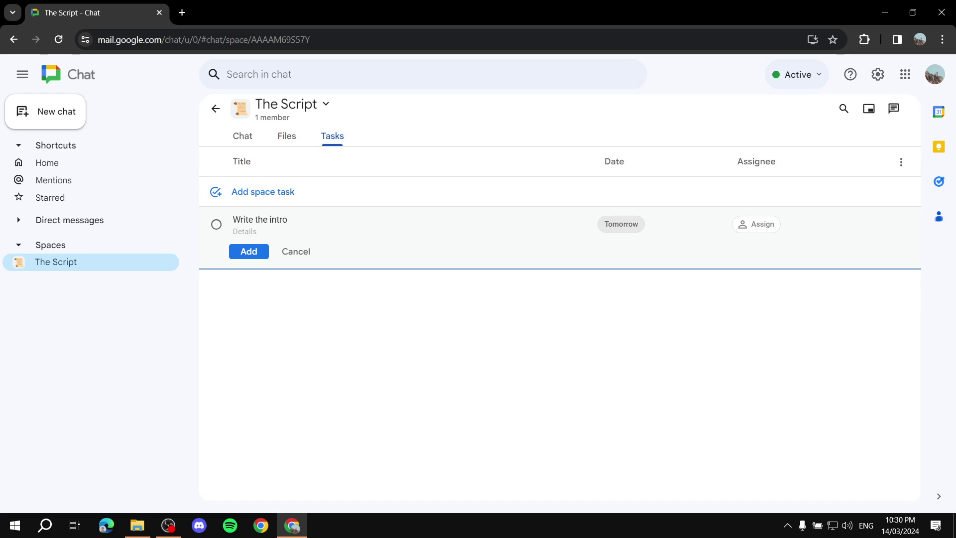
Assign the 'Write the intro' task to yourself, add the details 'More details', and save it
{"action": "left_click", "coordinate": [756, 224]}
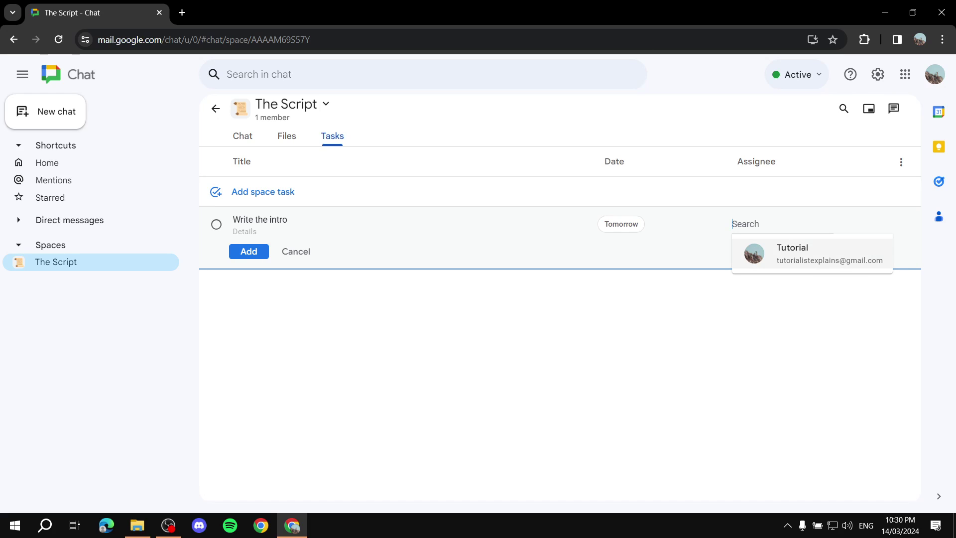
{"action": "key", "text": "Return"}
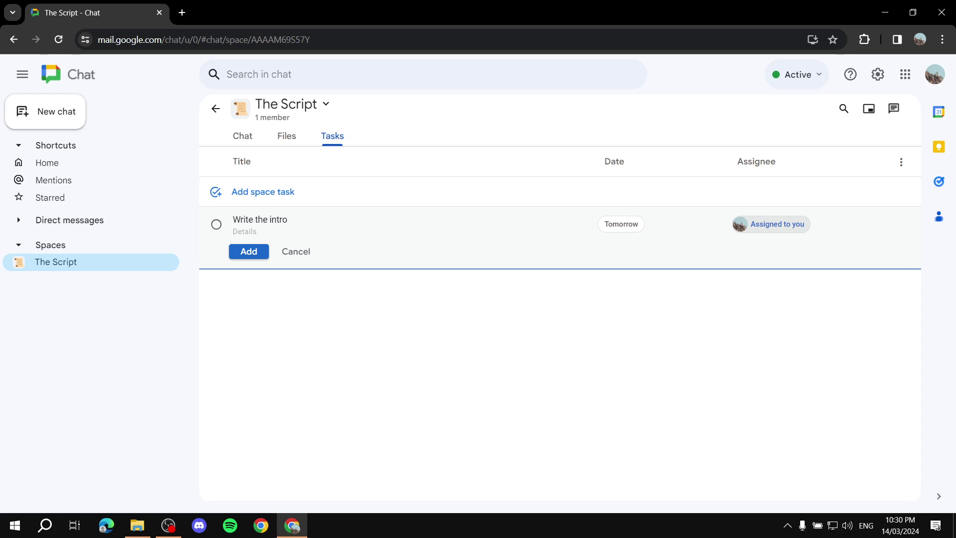
{"action": "left_click", "coordinate": [244, 232]}
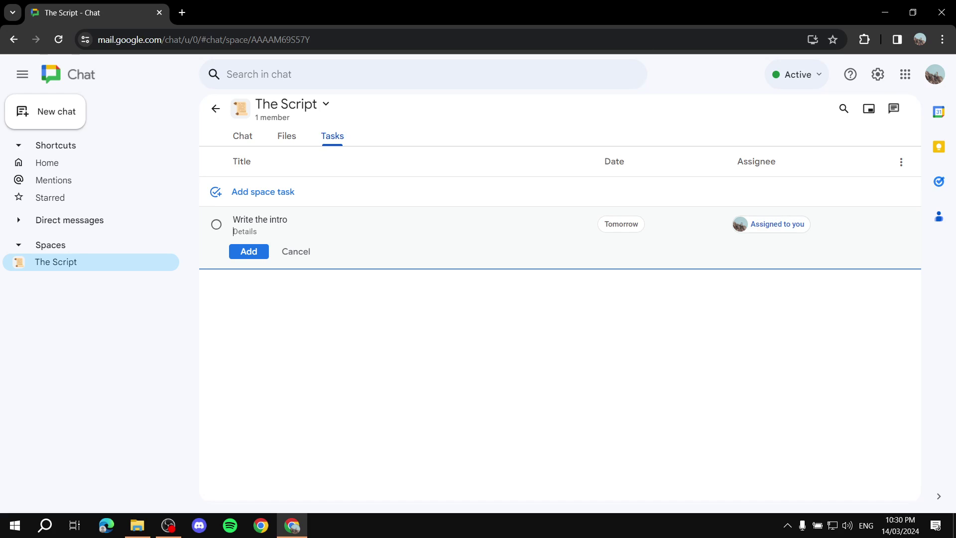
{"action": "type", "text": "More details"}
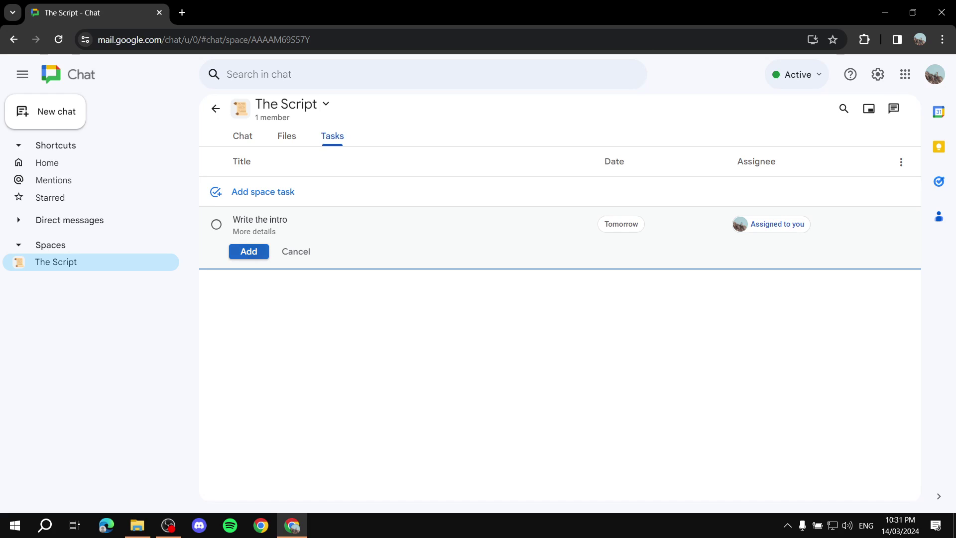
{"action": "left_click", "coordinate": [249, 251]}
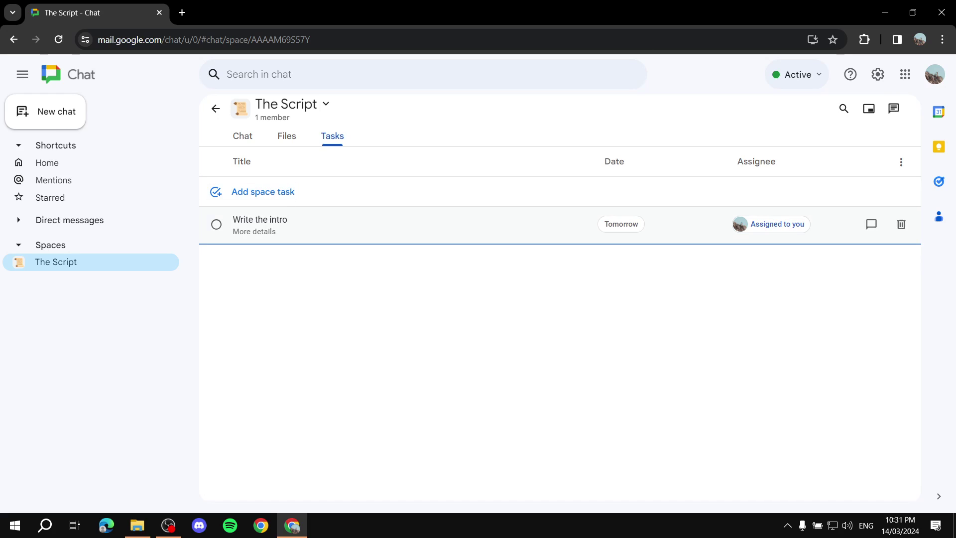